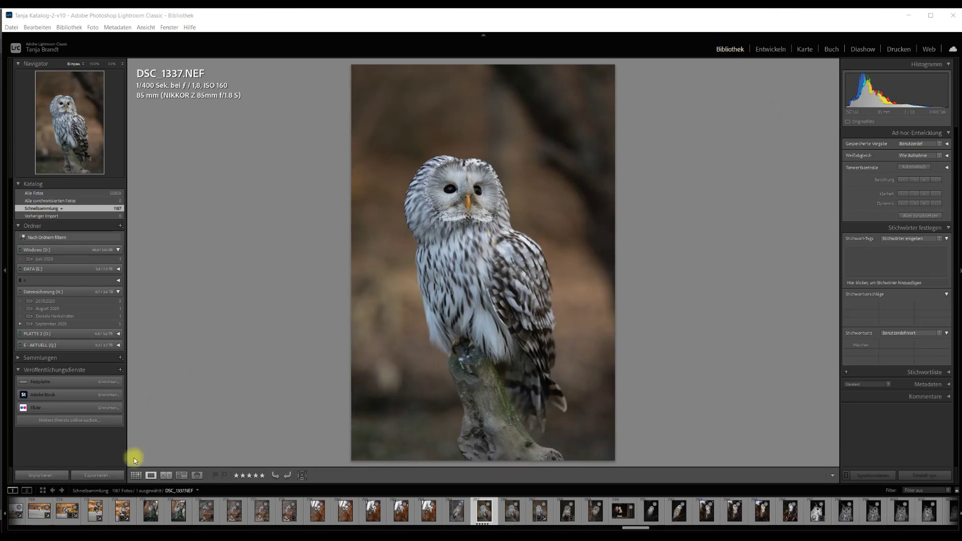
# Open DSC_1337.NEF in the Develop module and apply the ++Walter preset.
pyautogui.click(135, 474)
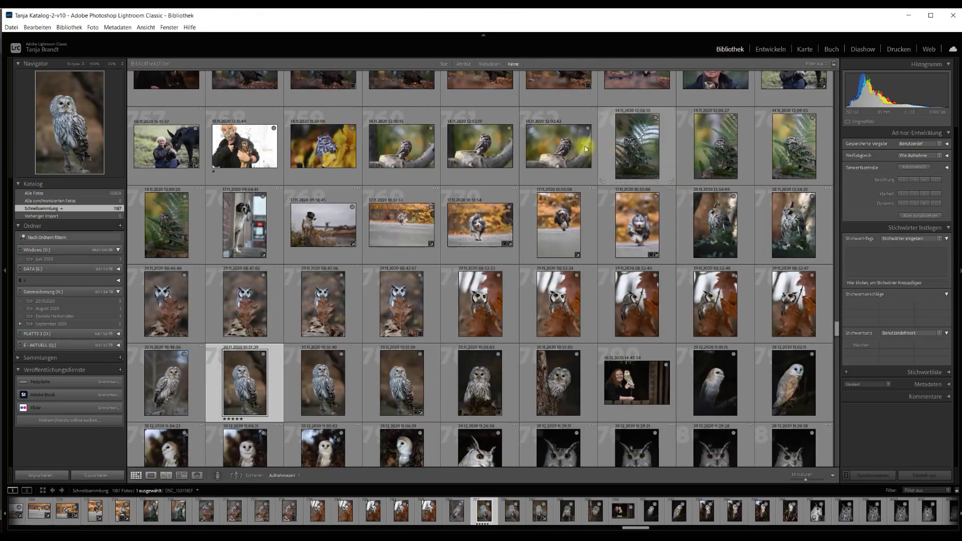
pyautogui.doubleClick(239, 378)
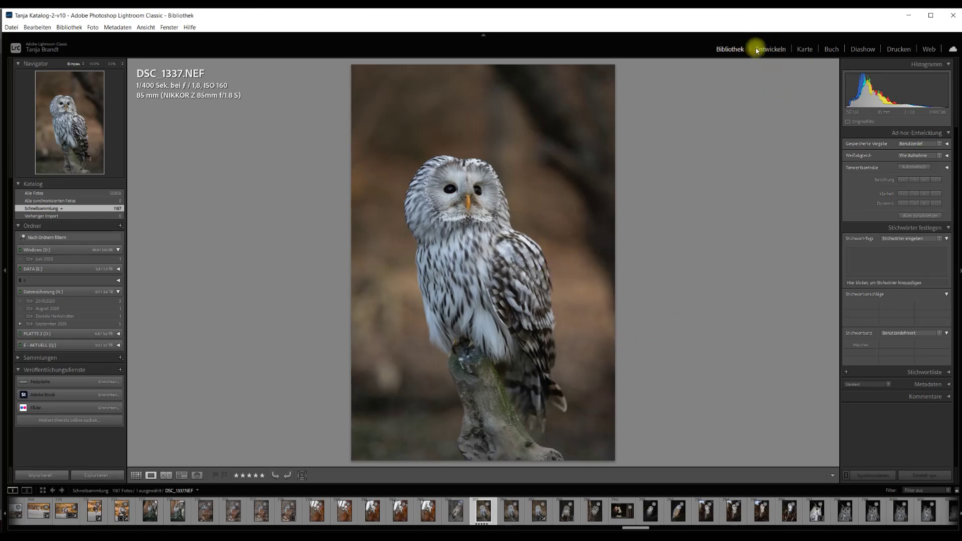
pyautogui.click(772, 49)
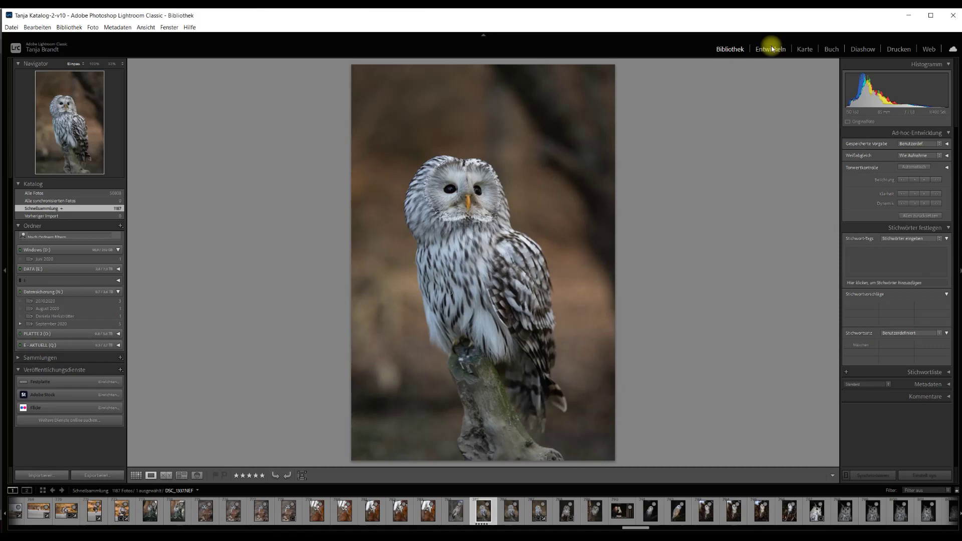
pyautogui.click(772, 49)
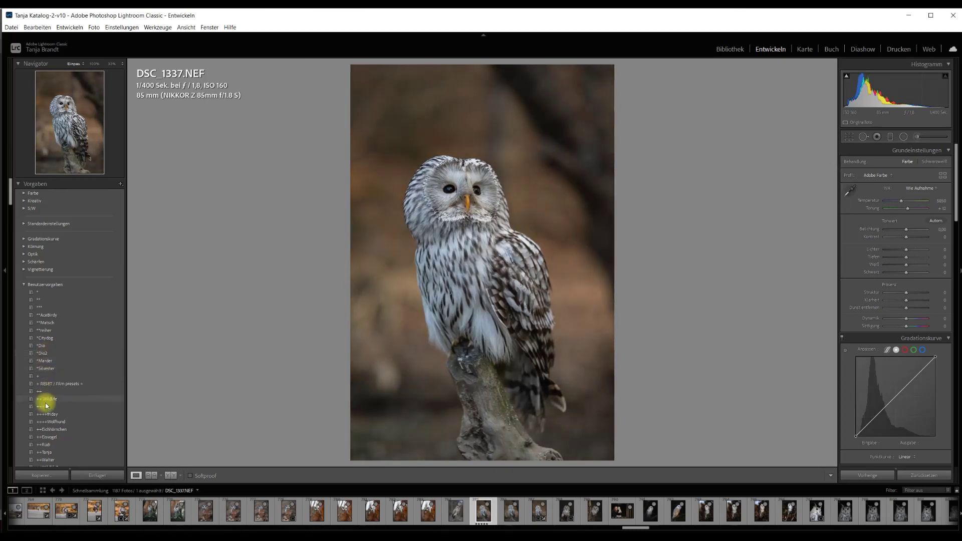
pyautogui.click(54, 460)
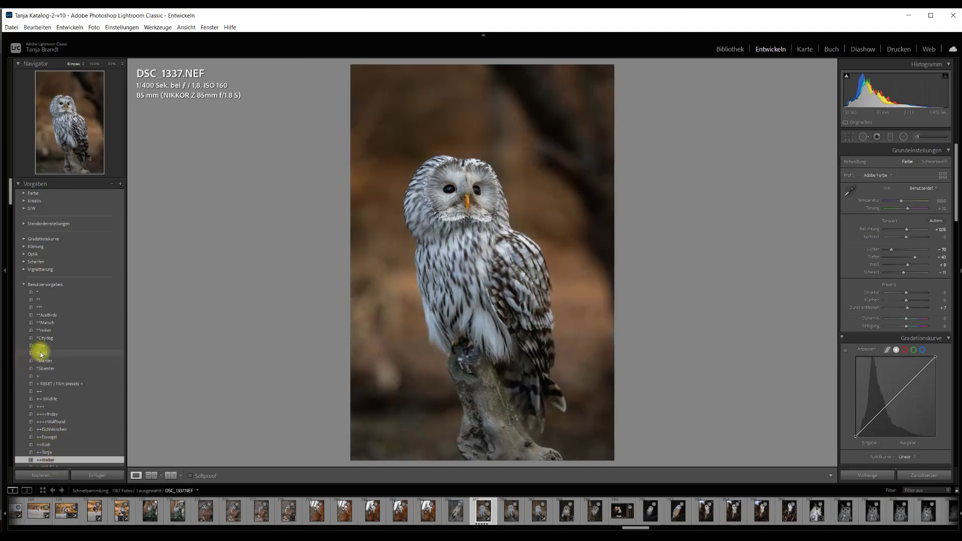
# Apply the *Dio2 preset, then set temperature to 6224 and shadows to +73.
pyautogui.click(40, 352)
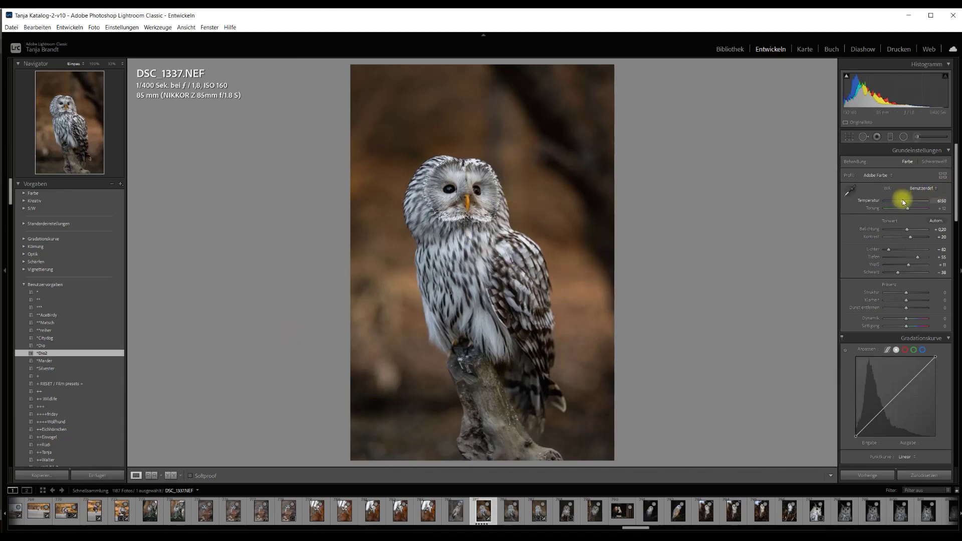
pyautogui.moveTo(904, 201); pyautogui.dragTo(904, 200)
pyautogui.moveTo(918, 259); pyautogui.dragTo(921, 258)
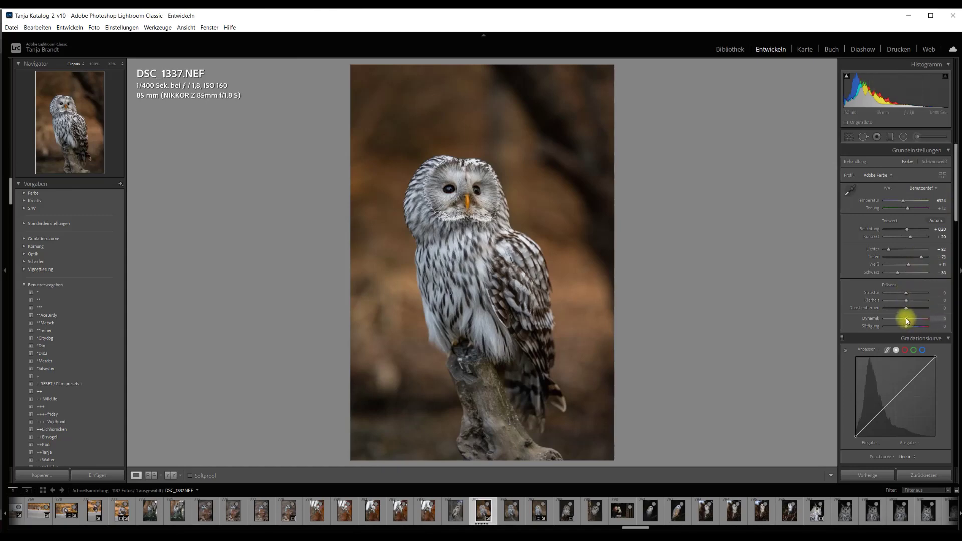
pyautogui.click(120, 183)
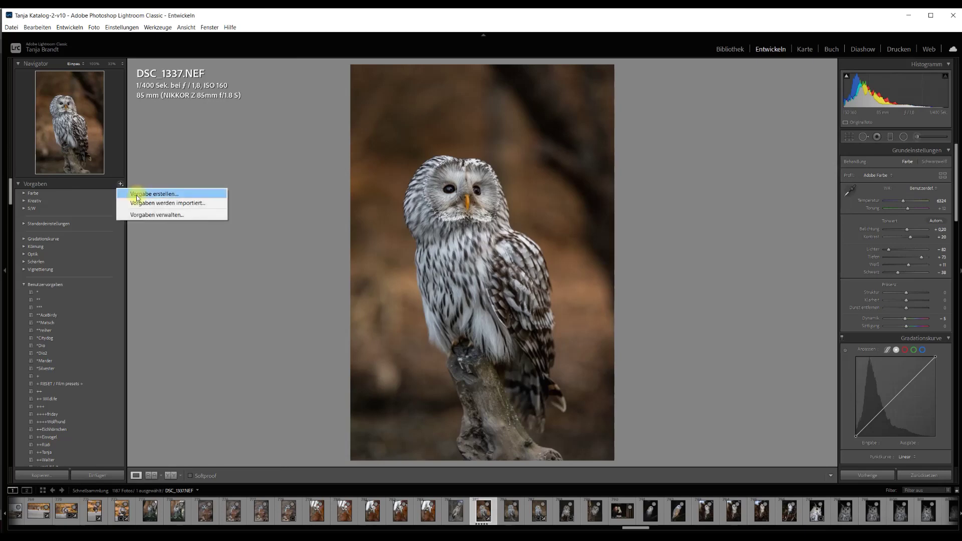
pyautogui.click(141, 194)
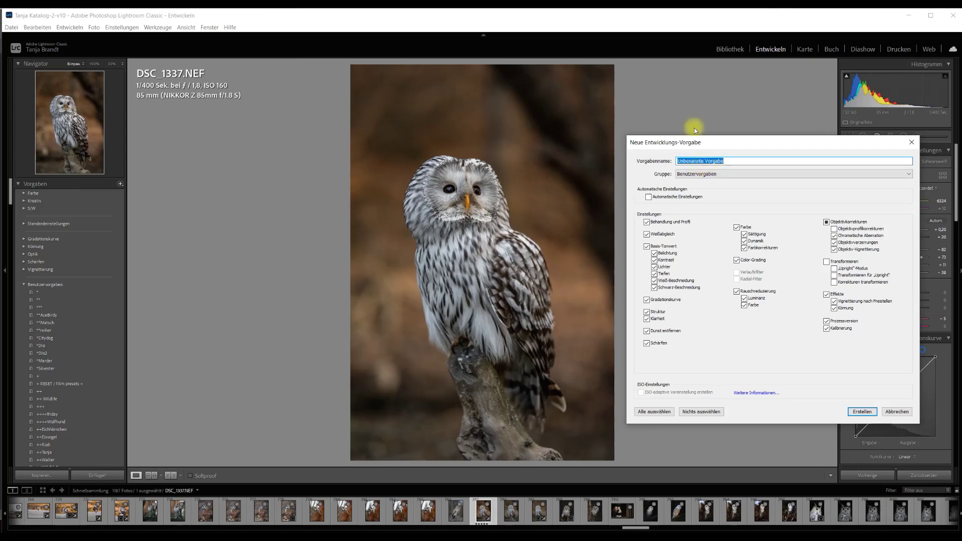
pyautogui.click(892, 413)
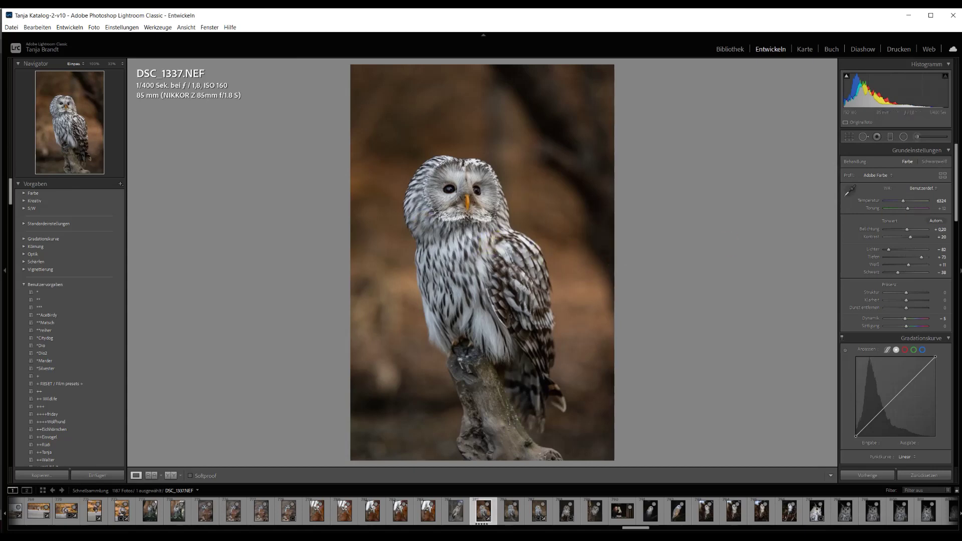
pyautogui.click(918, 137)
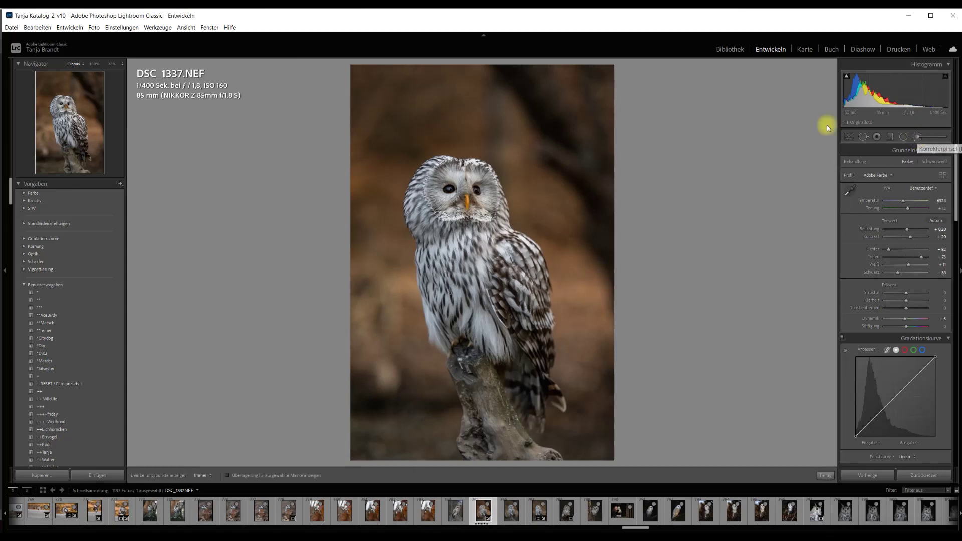
# Brush a mask over the background on both sides of the owl and set its clarity to -12.
pyautogui.scroll(5, 407, 115)
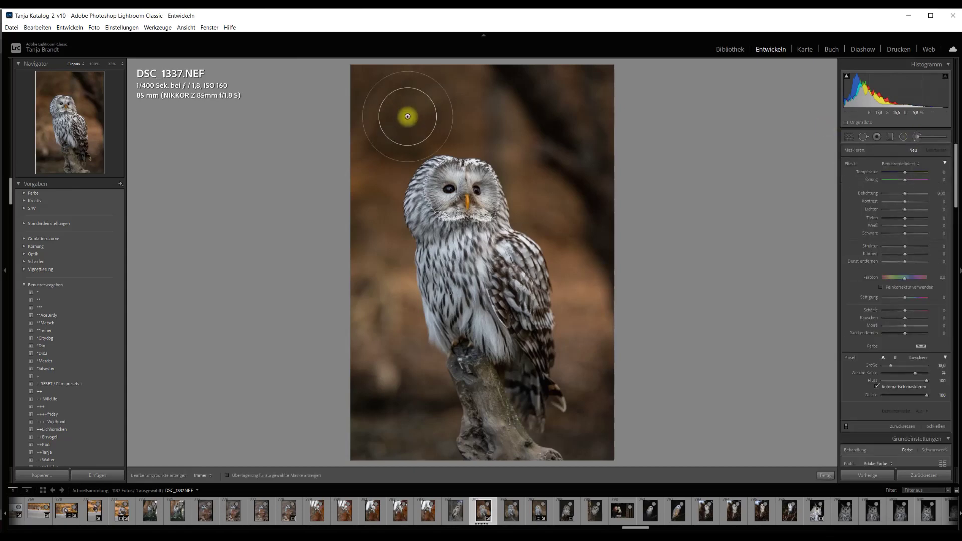
pyautogui.scroll(-2, 407, 116)
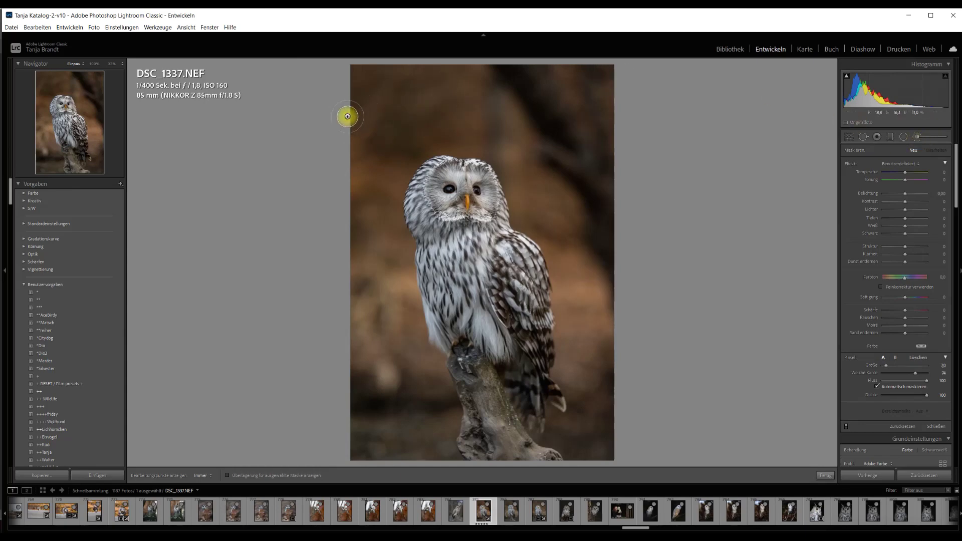
pyautogui.press('h')
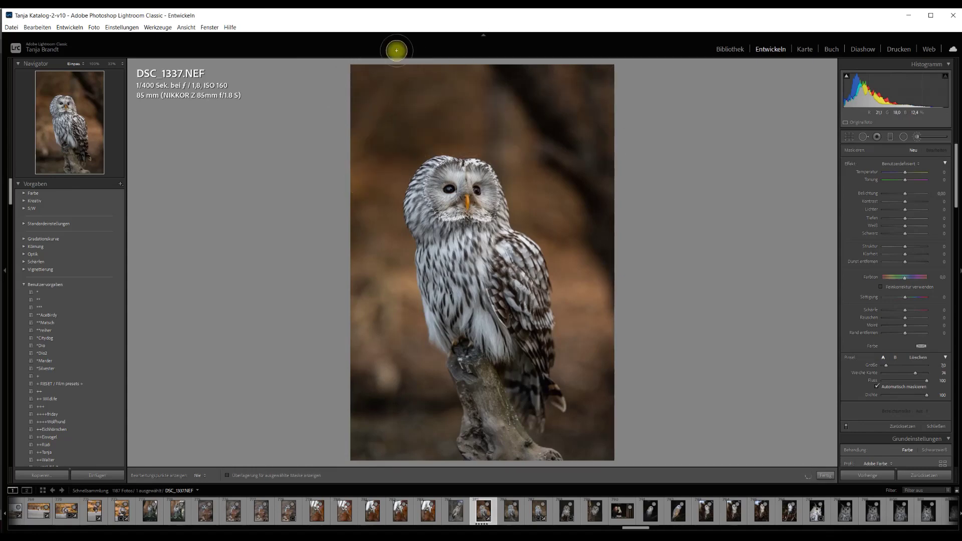
pyautogui.press('h')
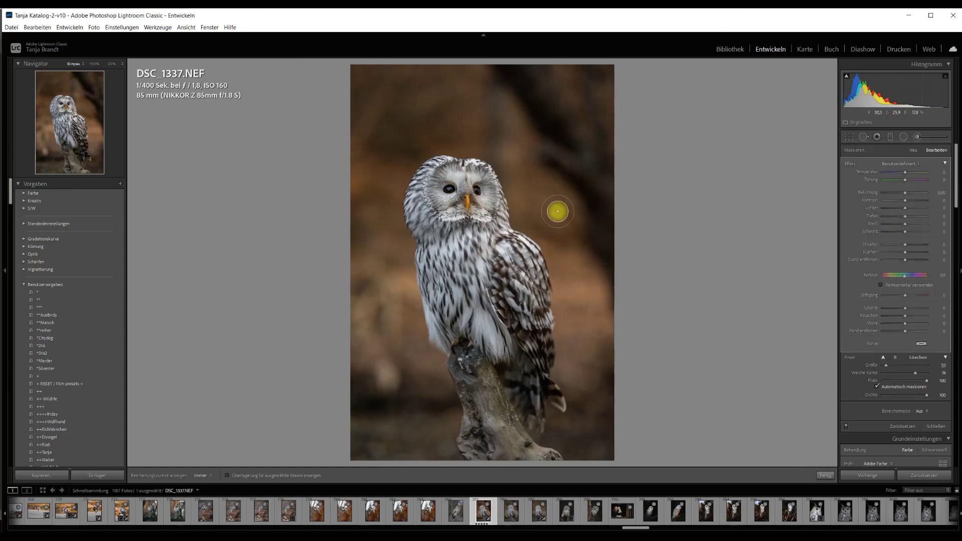
pyautogui.click(227, 476)
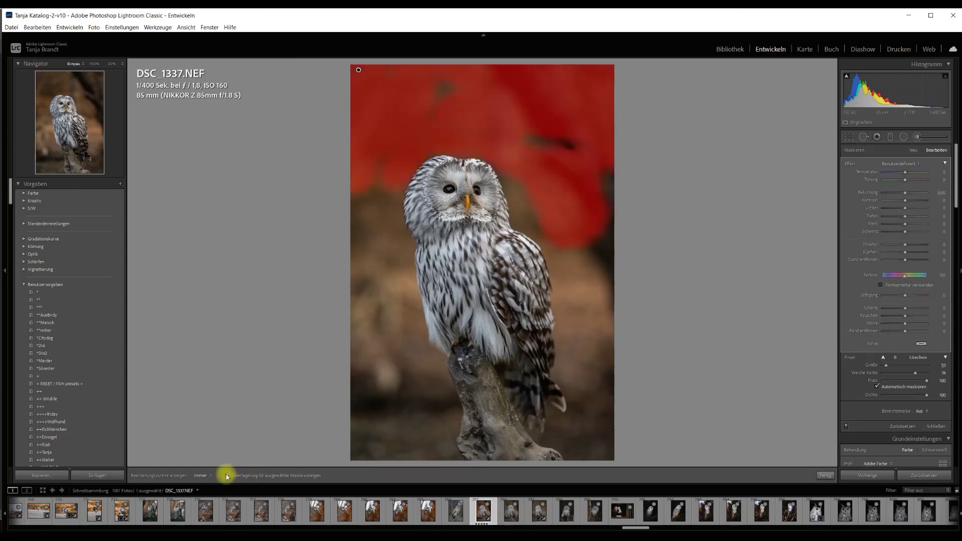
pyautogui.moveTo(348, 101)
pyautogui.mouseDown()
pyautogui.moveTo(421, 376)
pyautogui.moveTo(405, 455)
pyautogui.moveTo(390, 291)
pyautogui.mouseUp()
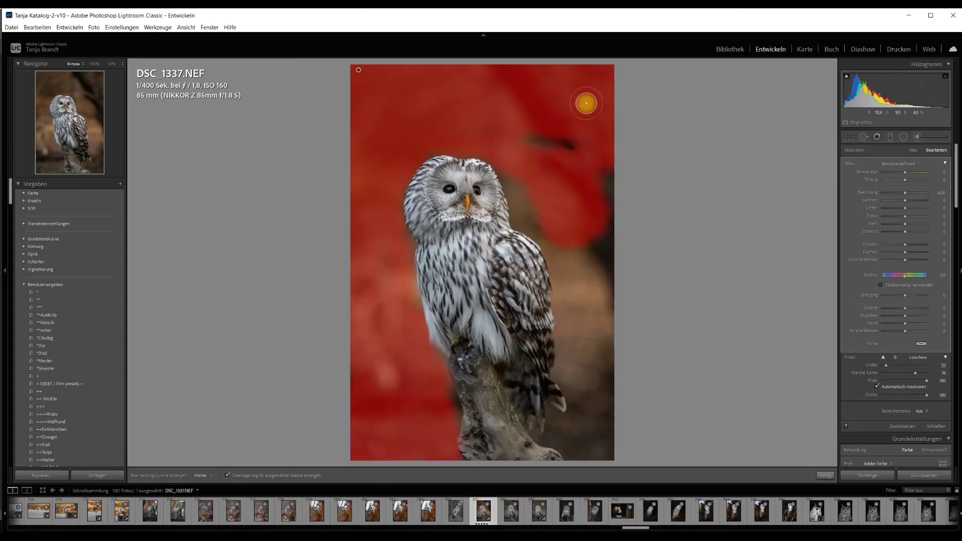
pyautogui.moveTo(522, 199)
pyautogui.mouseDown()
pyautogui.moveTo(595, 363)
pyautogui.moveTo(573, 350)
pyautogui.moveTo(586, 459)
pyautogui.moveTo(615, 429)
pyautogui.mouseUp()
pyautogui.press('h')
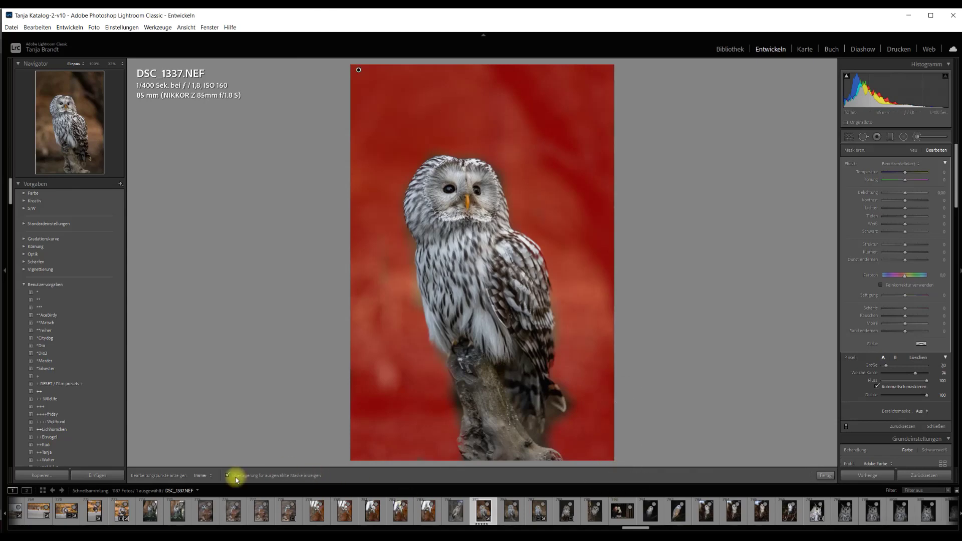
pyautogui.click(228, 475)
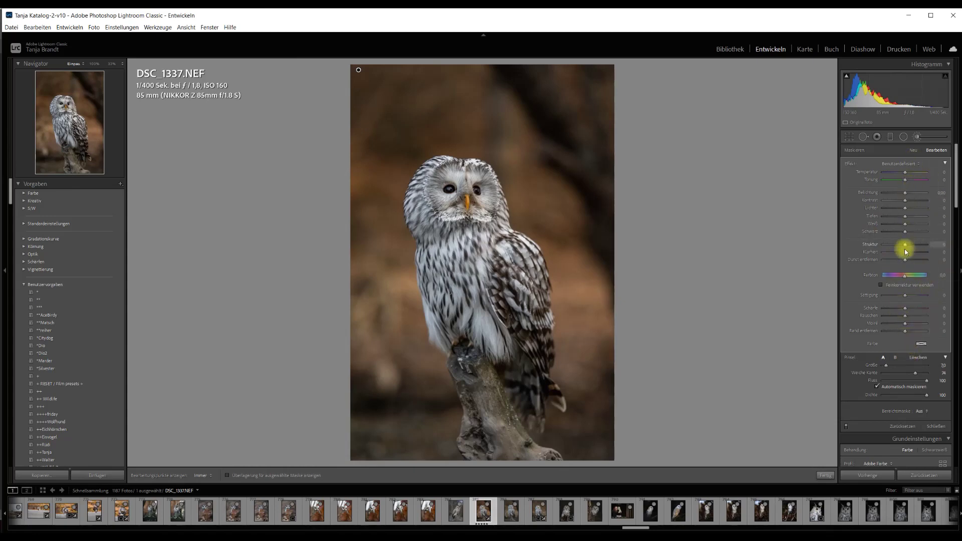
pyautogui.moveTo(904, 256)
pyautogui.mouseDown()
pyautogui.moveTo(850, 249)
pyautogui.moveTo(957, 243)
pyautogui.moveTo(785, 236)
pyautogui.moveTo(957, 252)
pyautogui.moveTo(896, 254)
pyautogui.moveTo(894, 244)
pyautogui.mouseUp()
pyautogui.click(825, 476)
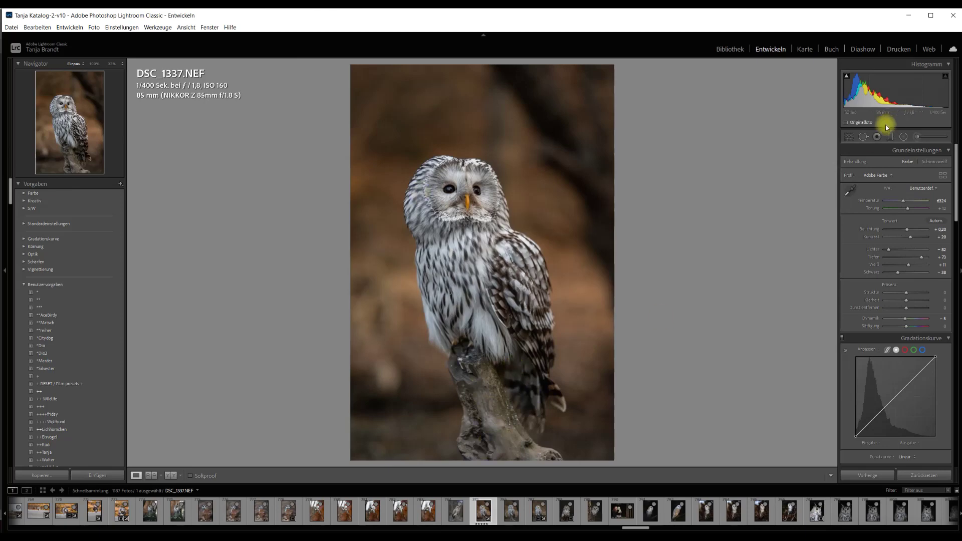
# Brush a mask over the tree stump, darken it to exposure -0.46, and erase stray mask edges.
pyautogui.click(918, 136)
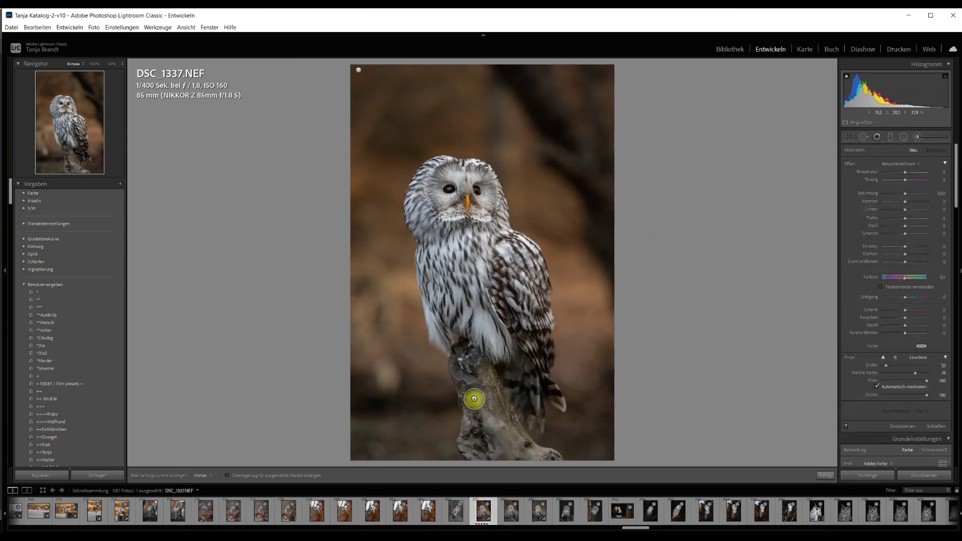
pyautogui.moveTo(461, 373); pyautogui.dragTo(483, 451)
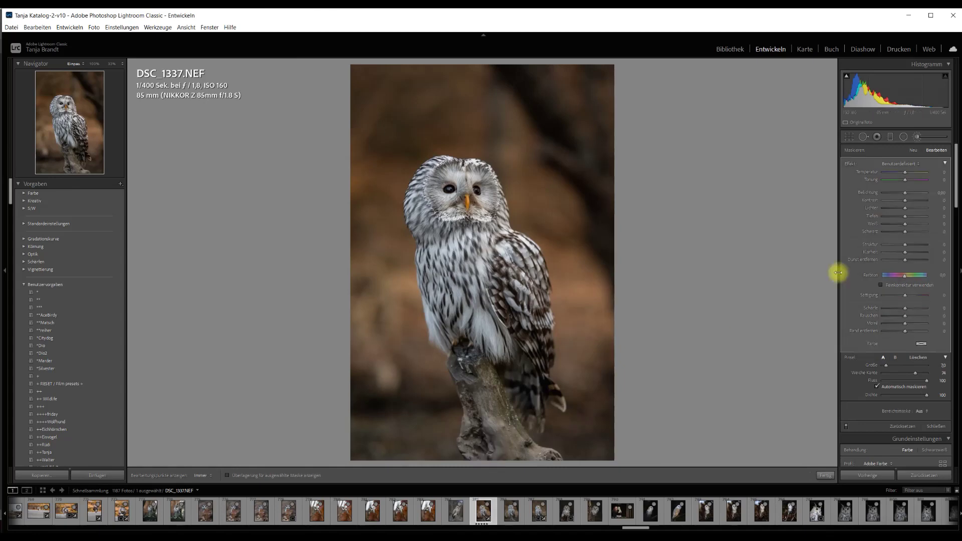
pyautogui.moveTo(911, 195); pyautogui.dragTo(905, 197)
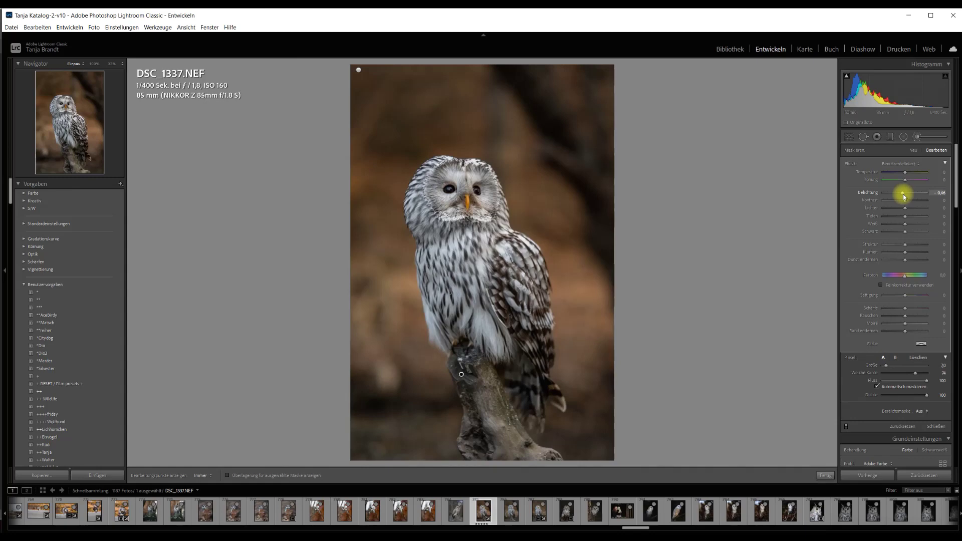
pyautogui.click(915, 358)
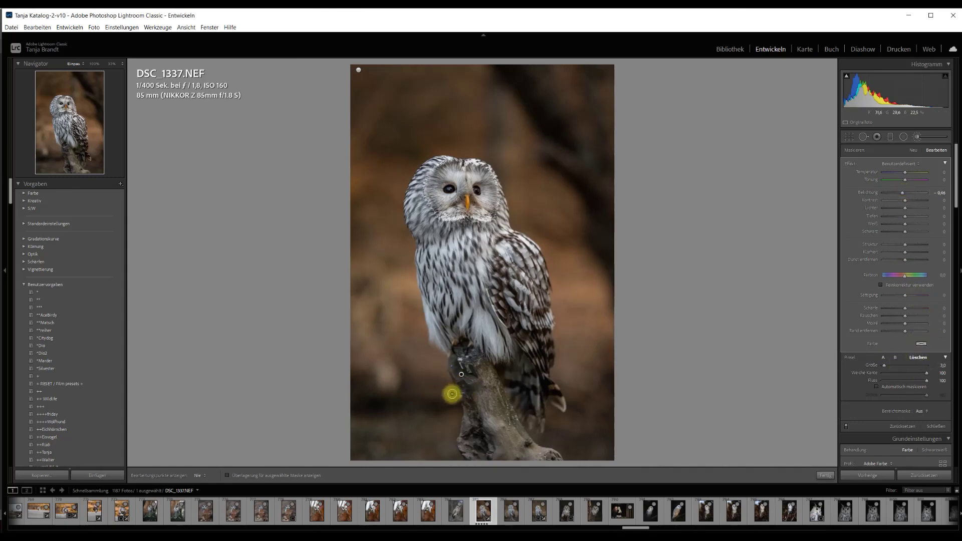
pyautogui.moveTo(452, 394); pyautogui.dragTo(444, 386)
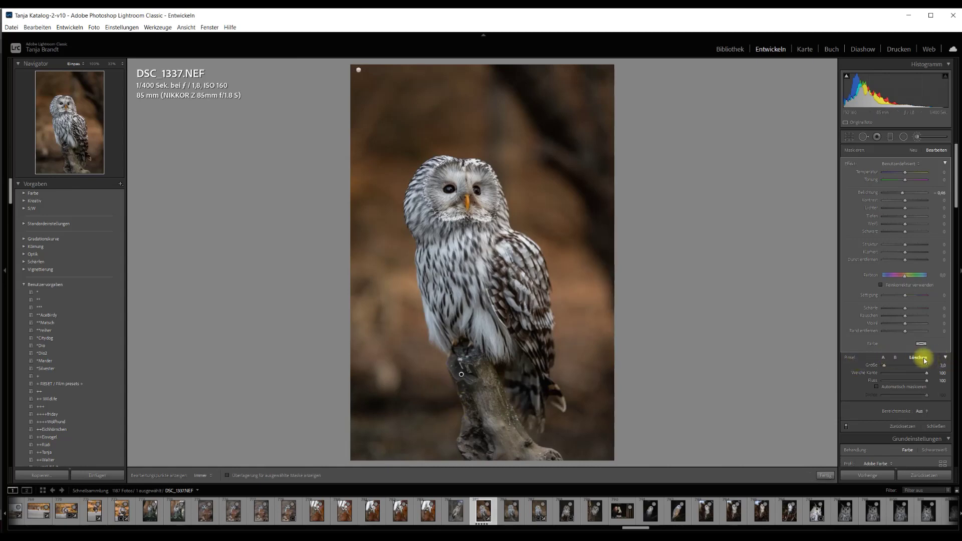
pyautogui.click(824, 475)
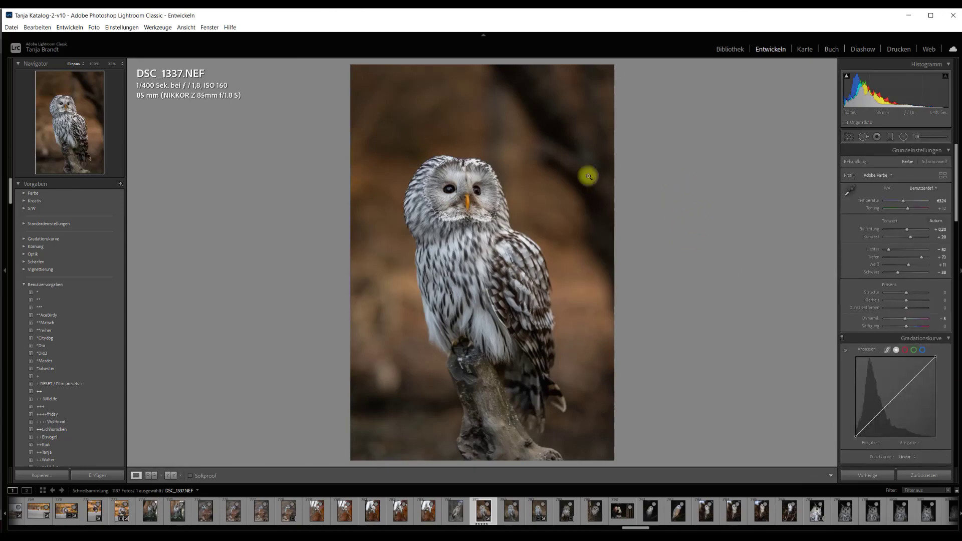
# Zoom in on the owl's face and brush its eye with exposure 1.03 and clarity 26.
pyautogui.click(449, 190)
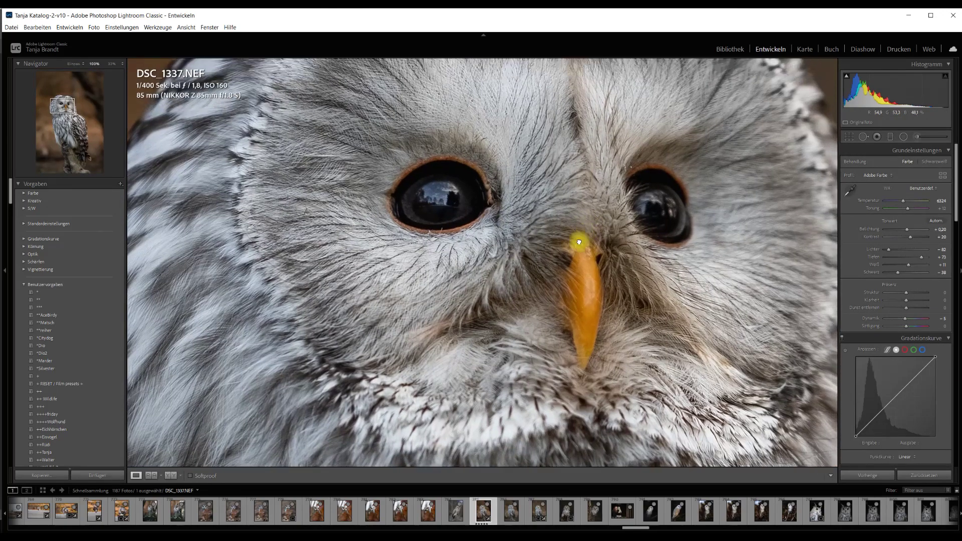
pyautogui.moveTo(467, 190); pyautogui.dragTo(417, 261)
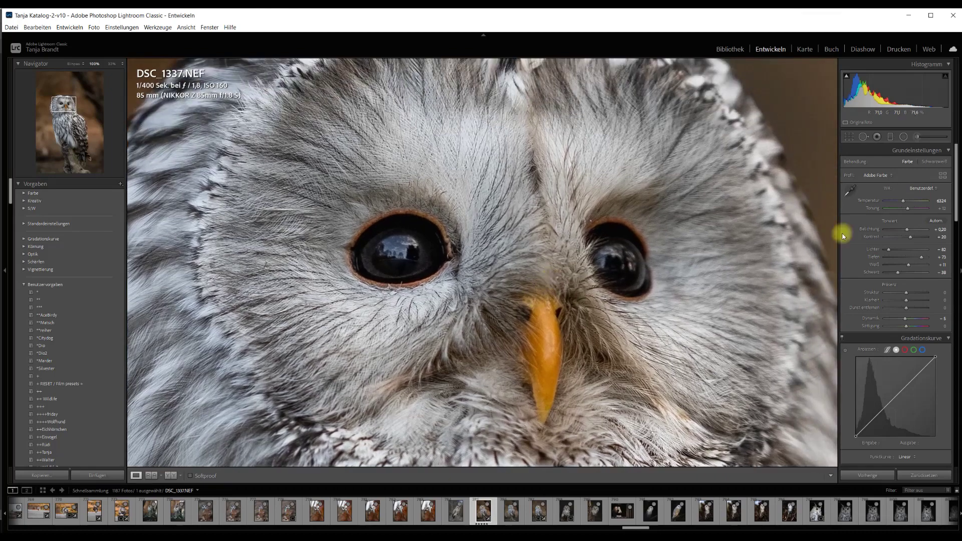
pyautogui.click(917, 138)
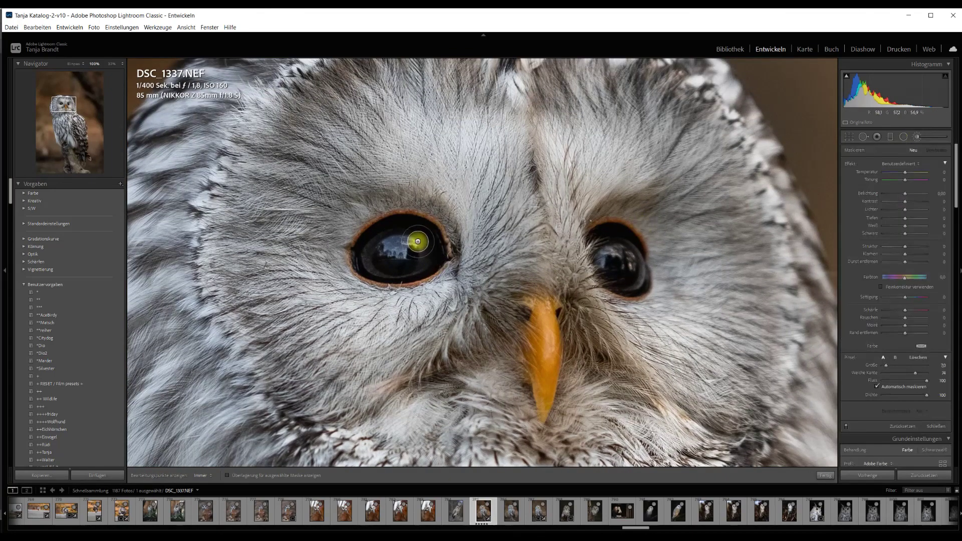
pyautogui.moveTo(609, 251); pyautogui.dragTo(632, 260)
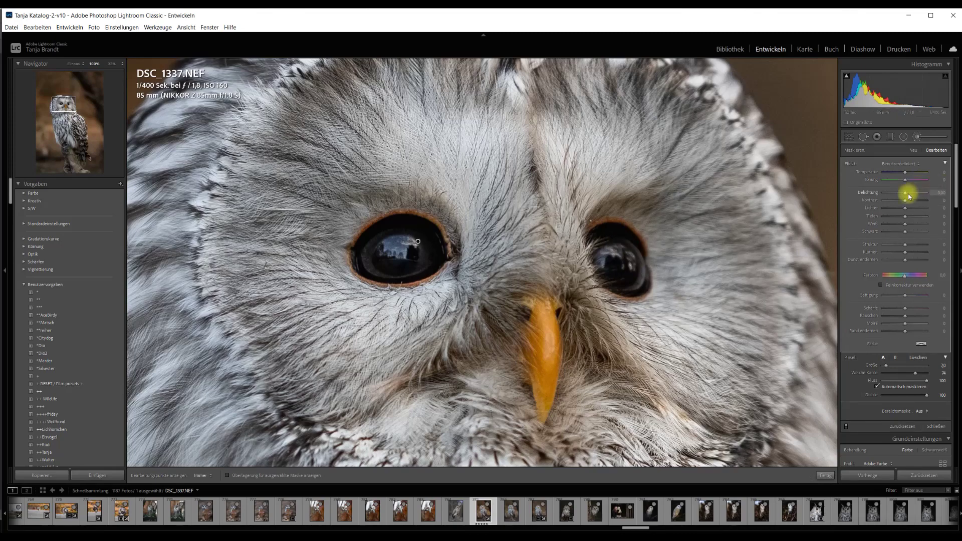
pyautogui.moveTo(904, 193); pyautogui.dragTo(911, 195)
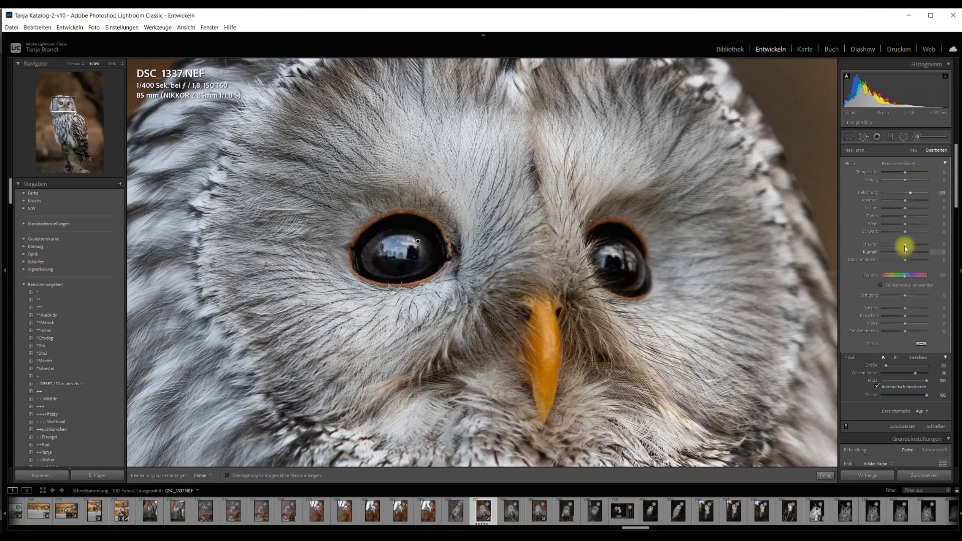
pyautogui.moveTo(905, 252); pyautogui.dragTo(910, 252)
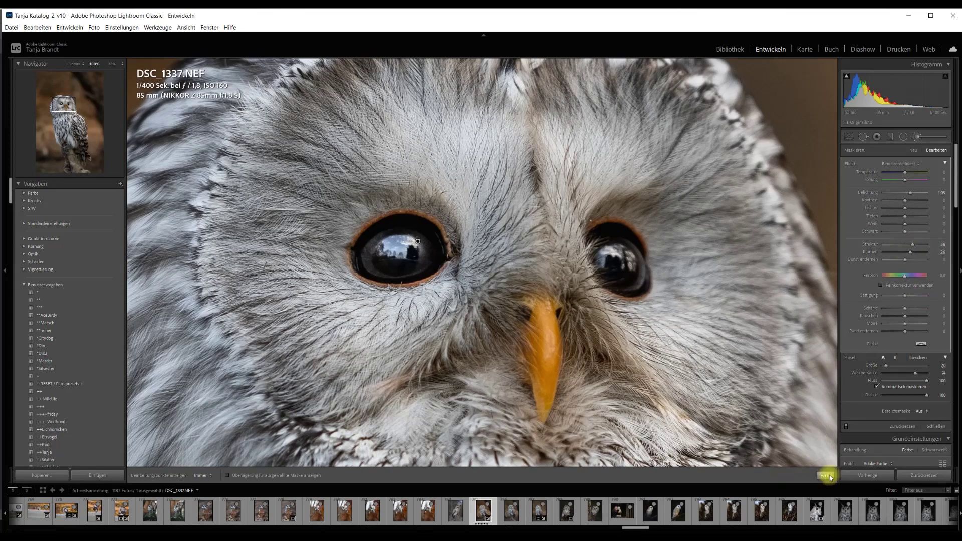
pyautogui.click(825, 475)
pyautogui.click(557, 253)
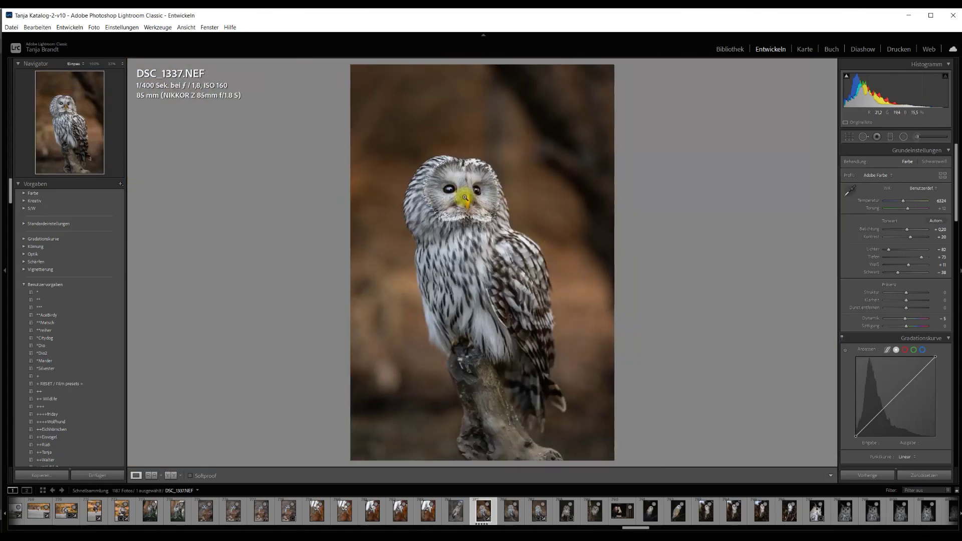
# Brush another eye mask with slightly lower structure and check it at 100% zoom.
pyautogui.click(918, 137)
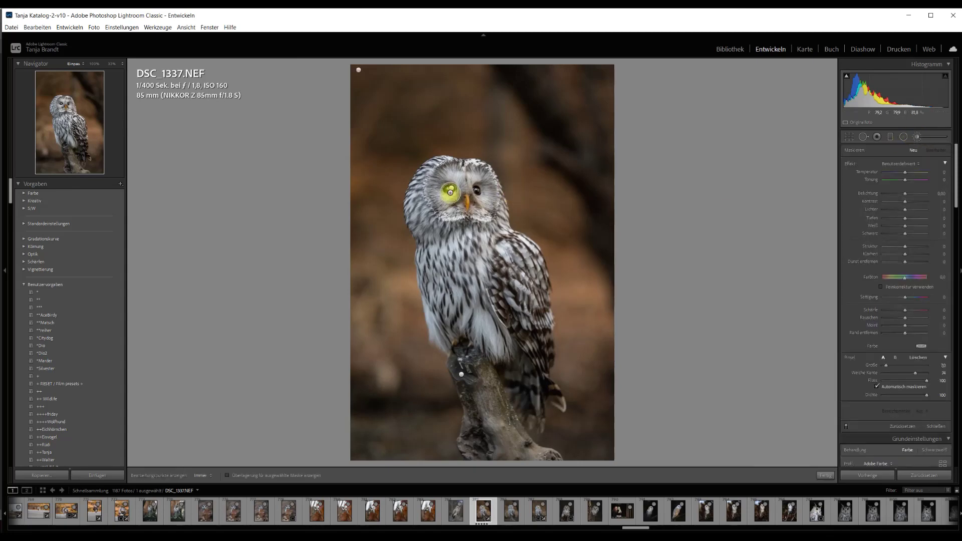
pyautogui.moveTo(444, 191); pyautogui.dragTo(452, 189)
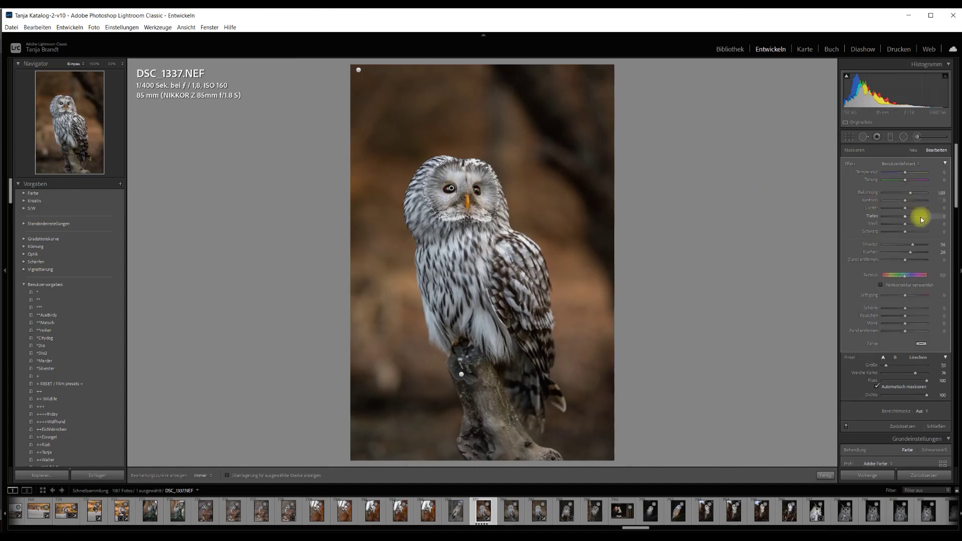
pyautogui.moveTo(909, 244); pyautogui.dragTo(906, 253)
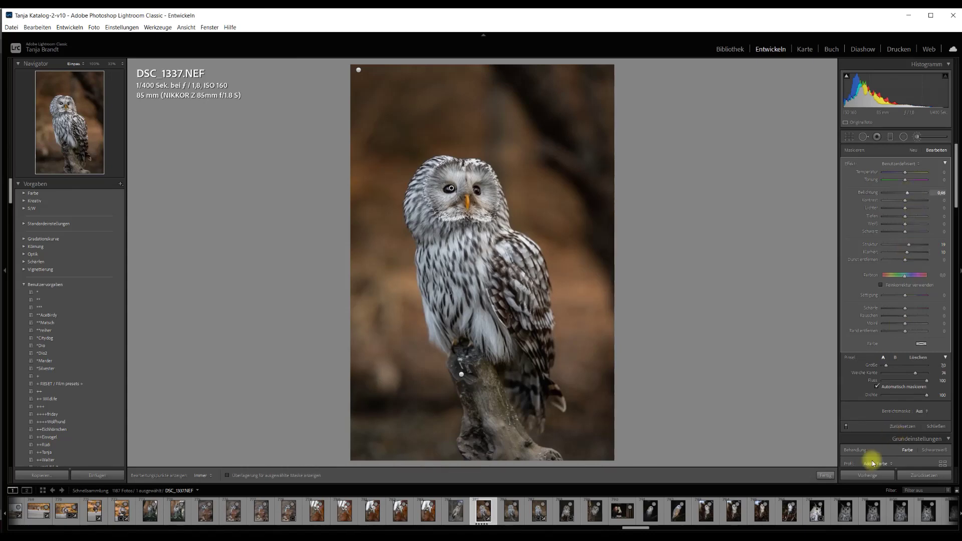
pyautogui.click(825, 475)
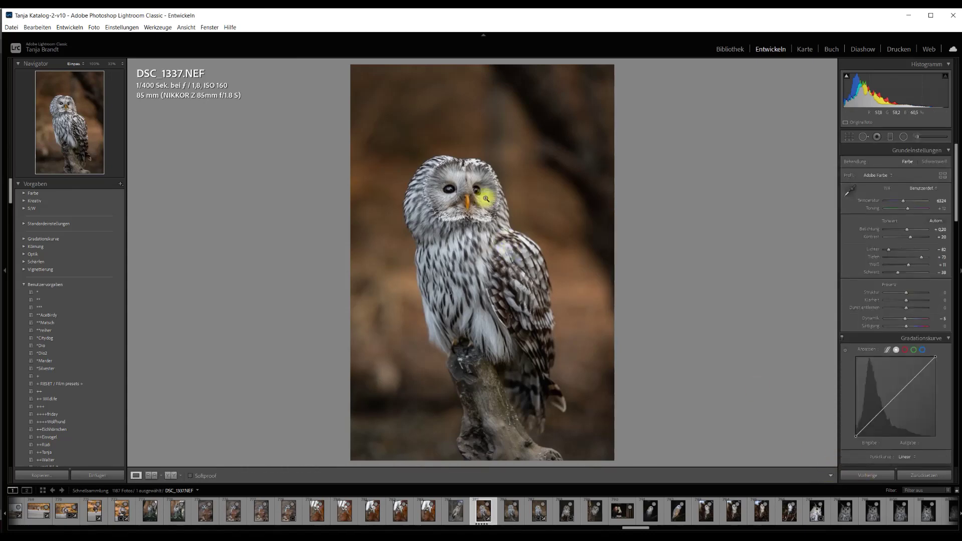
pyautogui.click(441, 183)
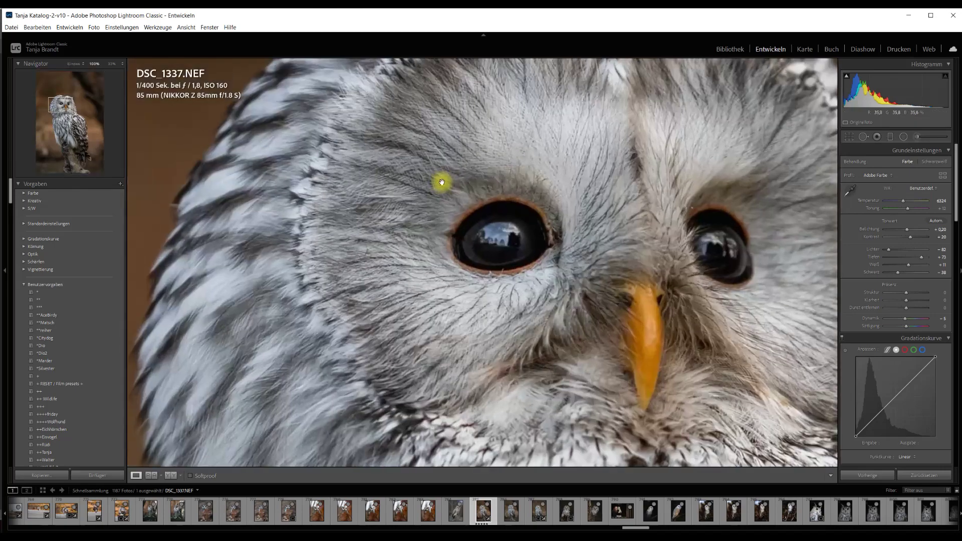
pyautogui.click(442, 183)
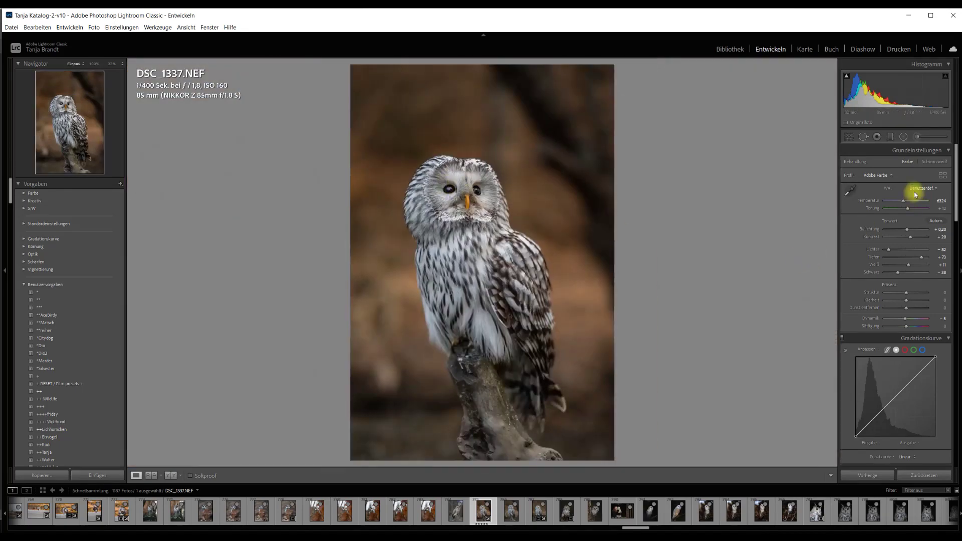
pyautogui.click(915, 138)
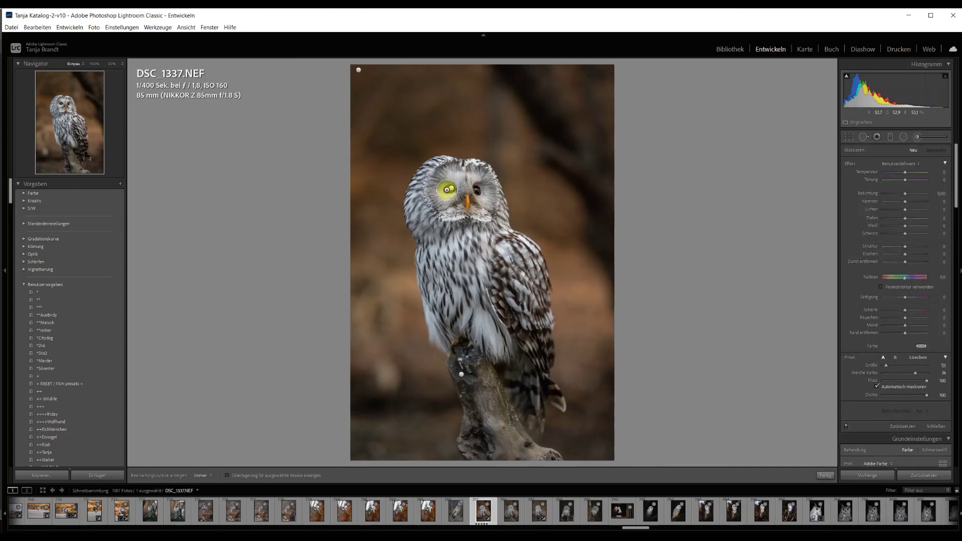
# Brush the owl's eye with a subtler exposure boost and clarity reset to zero.
pyautogui.click(451, 189)
pyautogui.moveTo(919, 193); pyautogui.dragTo(907, 194)
pyautogui.doubleClick(907, 255)
pyautogui.moveTo(908, 193); pyautogui.dragTo(907, 195)
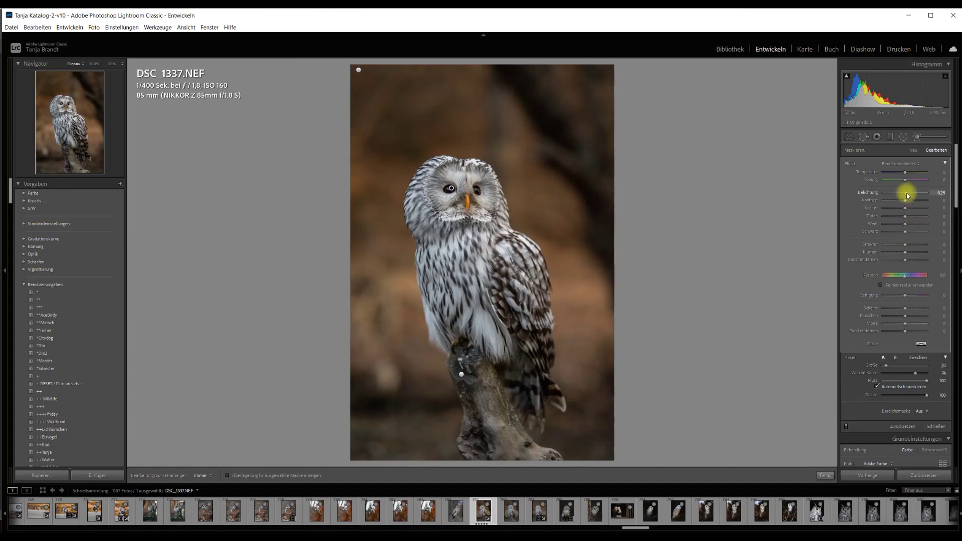
pyautogui.click(825, 475)
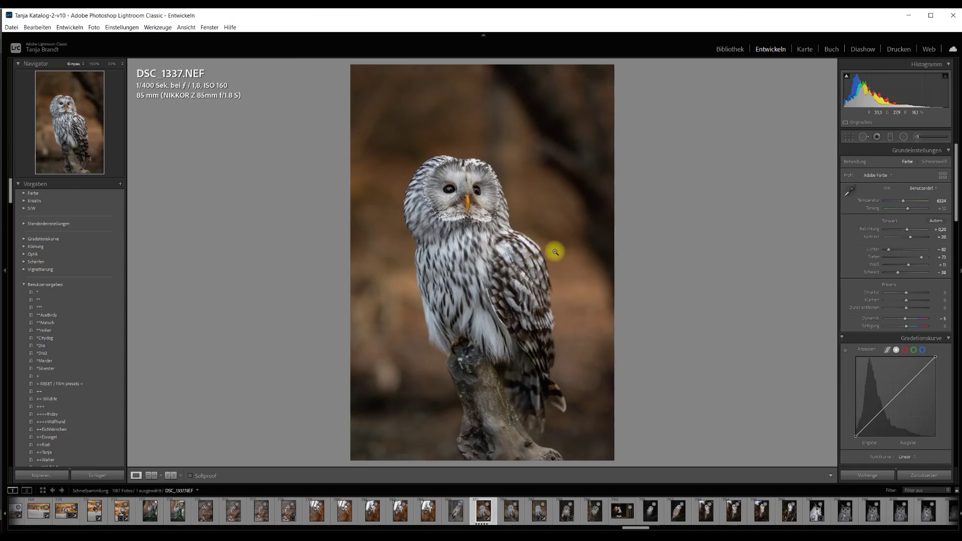
# Brush a mask down the owl's chest and brighten it by 0.32 exposure.
pyautogui.click(918, 137)
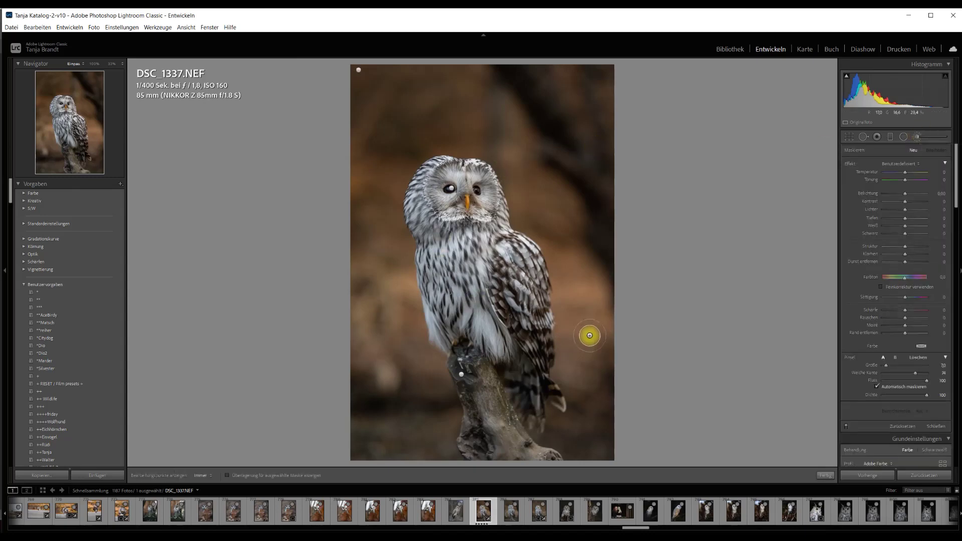
pyautogui.moveTo(474, 243); pyautogui.dragTo(493, 342)
pyautogui.moveTo(902, 194); pyautogui.dragTo(905, 195)
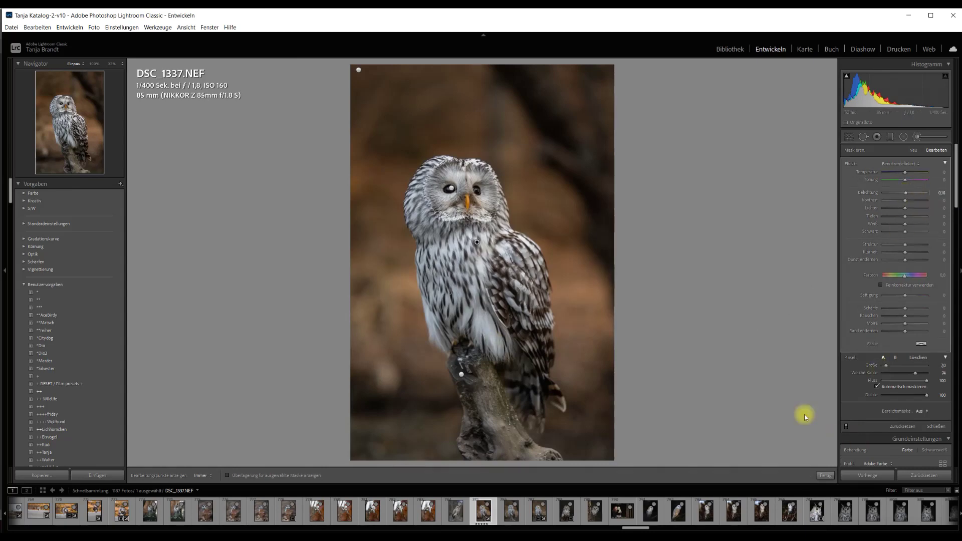
pyautogui.click(824, 476)
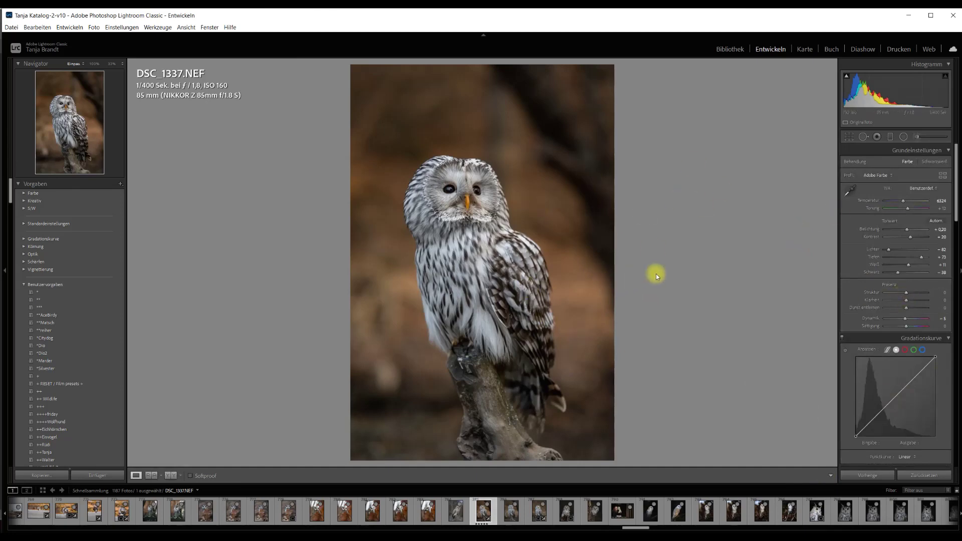
# Draw a radial-filter oval around the owl, shifted over it and tilted to follow its body.
pyautogui.click(905, 137)
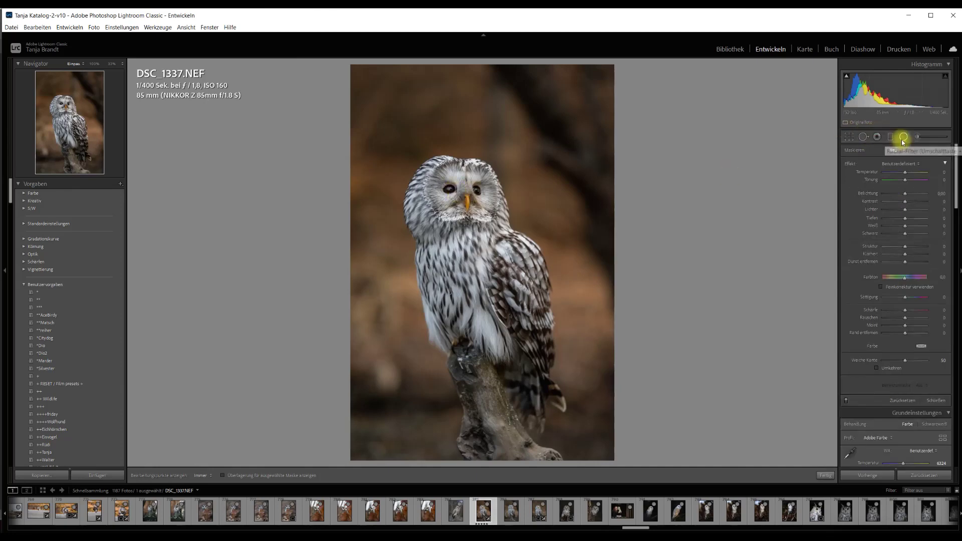
pyautogui.moveTo(458, 201); pyautogui.dragTo(564, 358)
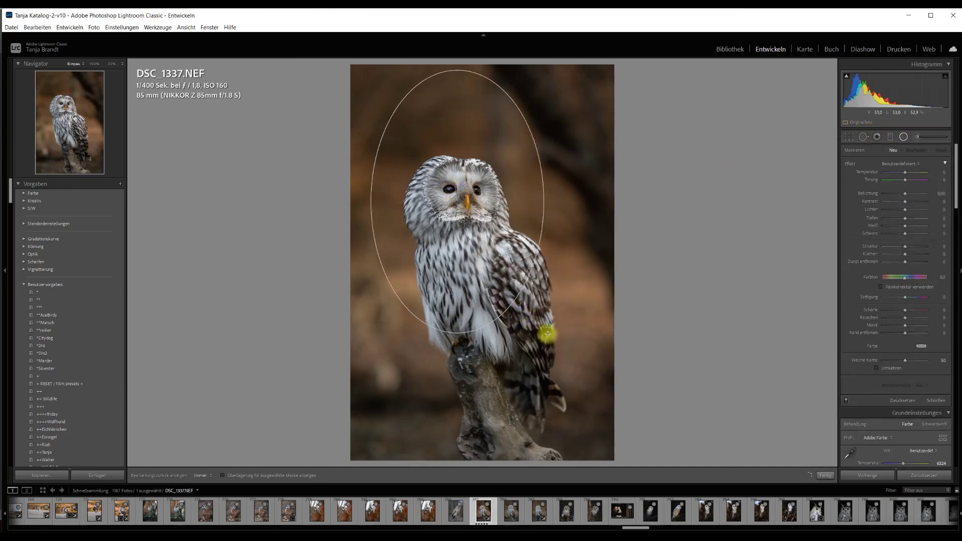
pyautogui.moveTo(526, 169)
pyautogui.mouseDown()
pyautogui.moveTo(552, 237)
pyautogui.moveTo(547, 227)
pyautogui.mouseUp()
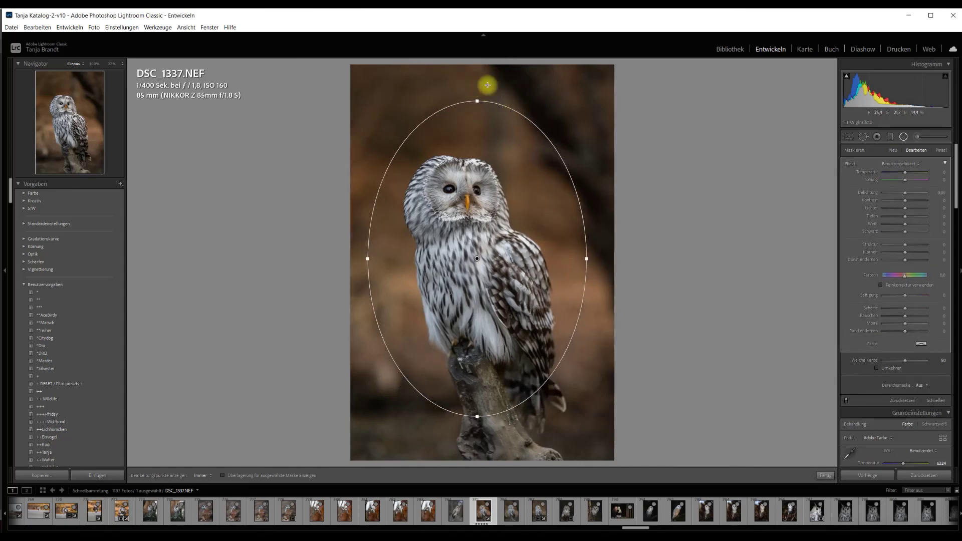
pyautogui.moveTo(466, 89); pyautogui.dragTo(447, 91)
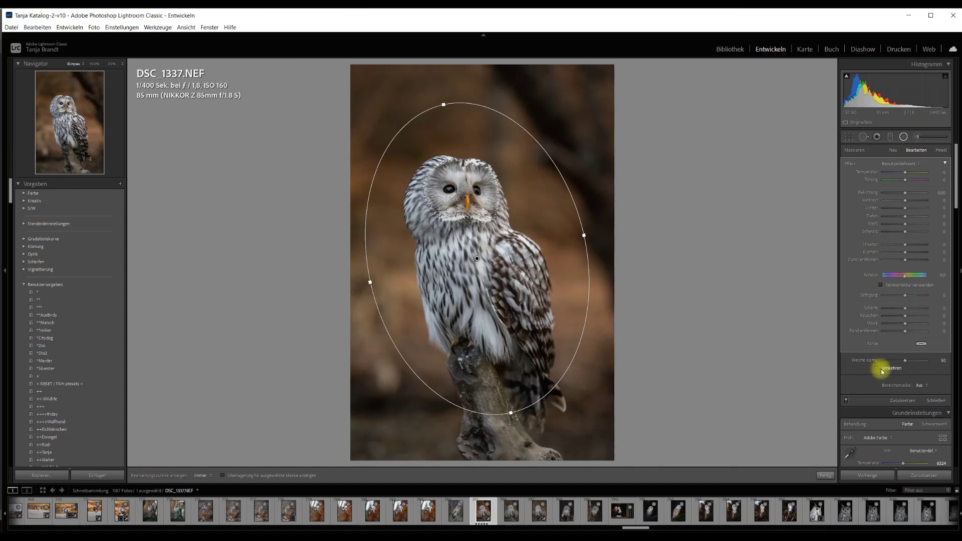
# Darken outside the oval to about -0.74 exposure and enlarge the oval to cover the owl.
pyautogui.moveTo(907, 194); pyautogui.dragTo(901, 196)
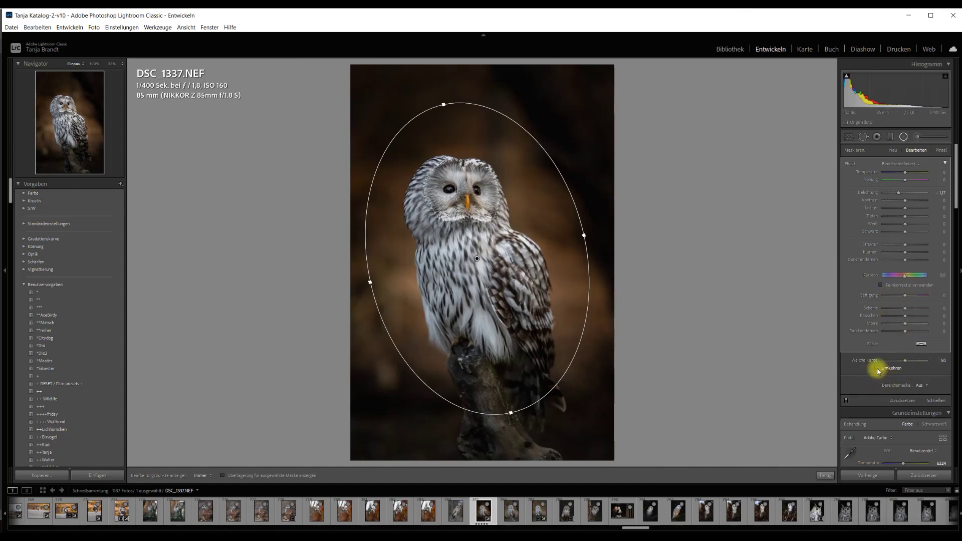
pyautogui.click(877, 369)
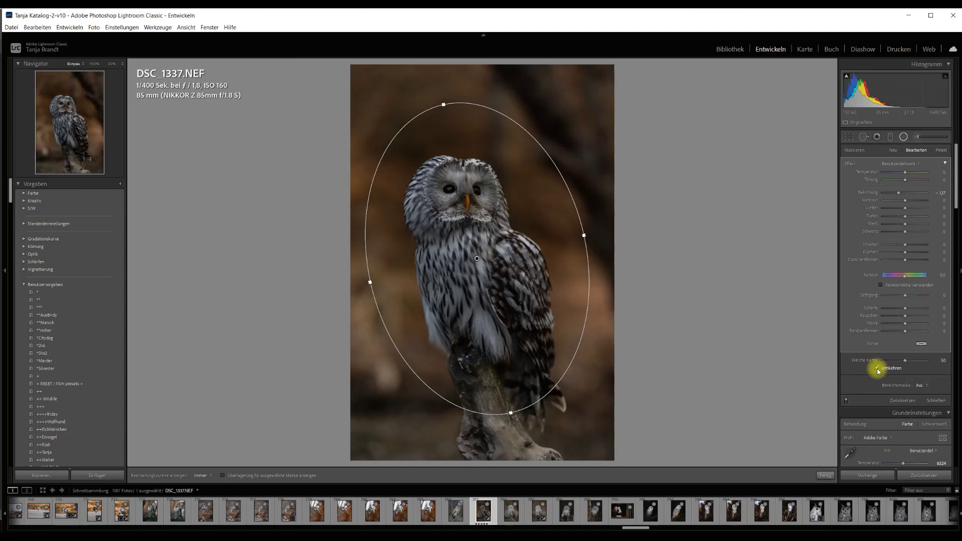
pyautogui.click(876, 368)
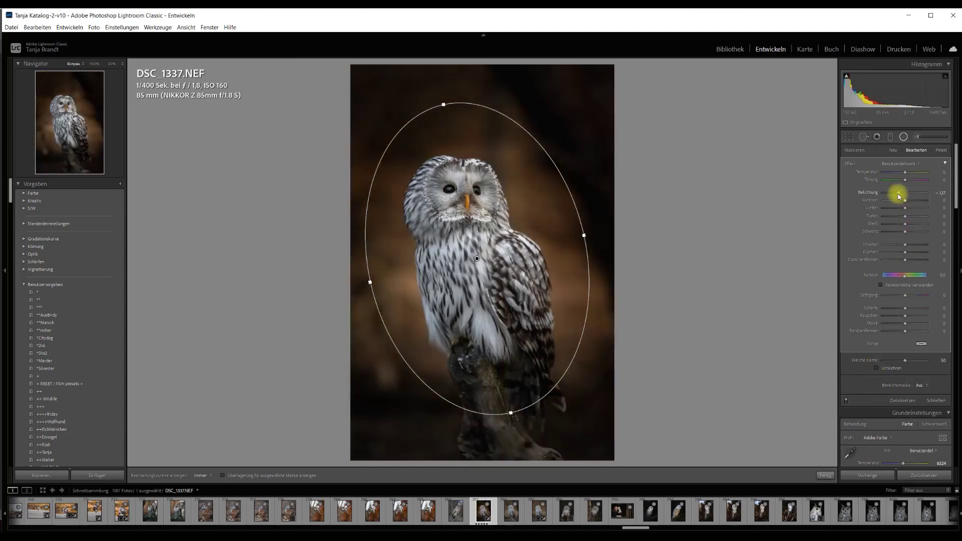
pyautogui.moveTo(899, 194); pyautogui.dragTo(900, 193)
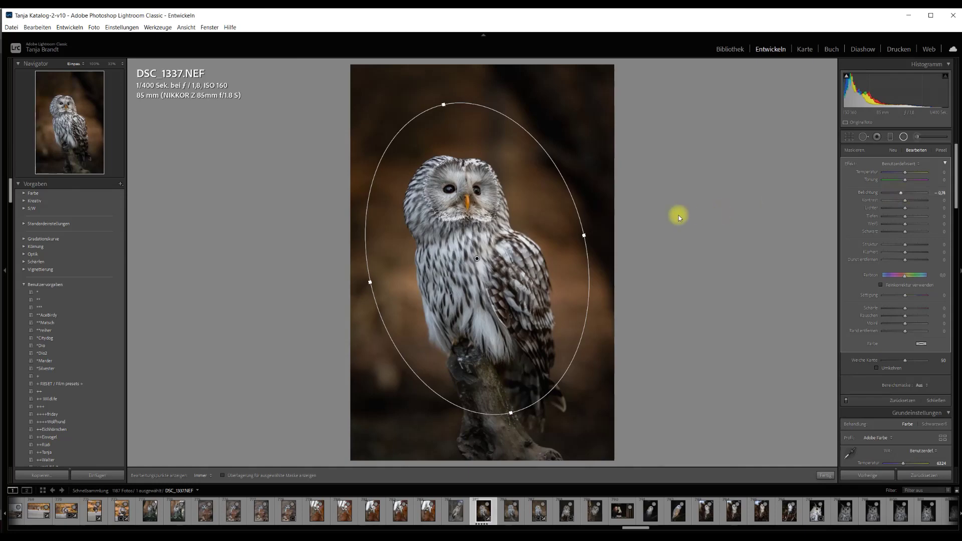
pyautogui.moveTo(586, 234); pyautogui.dragTo(591, 234)
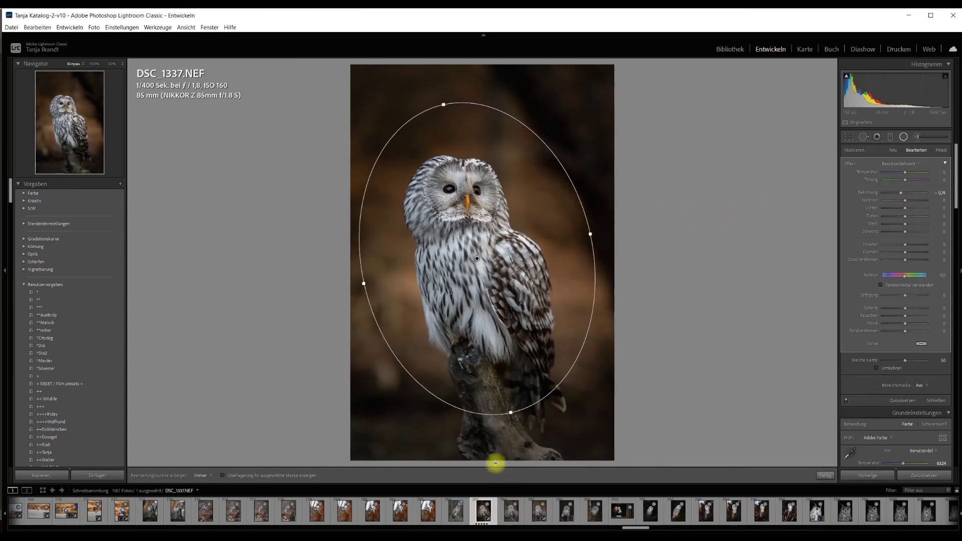
pyautogui.moveTo(507, 412); pyautogui.dragTo(552, 354)
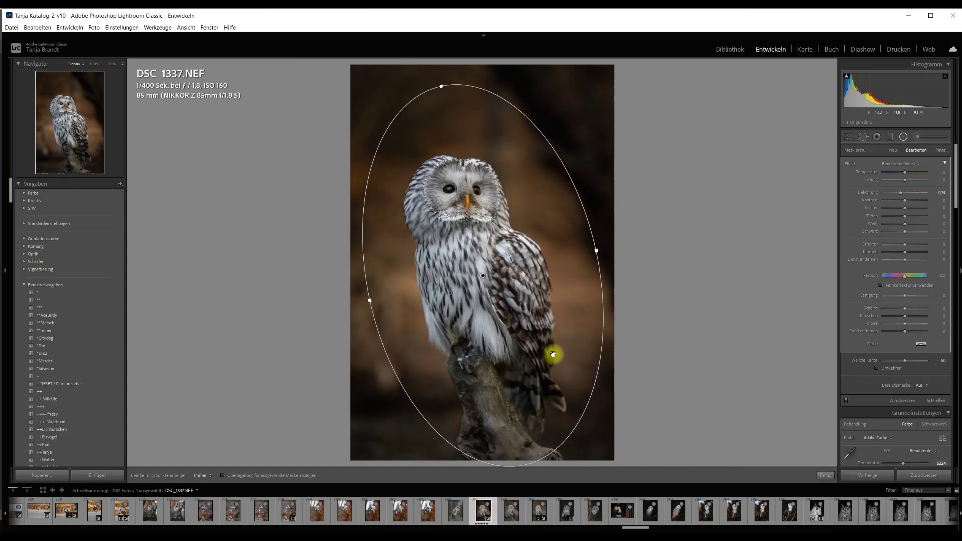
pyautogui.click(824, 475)
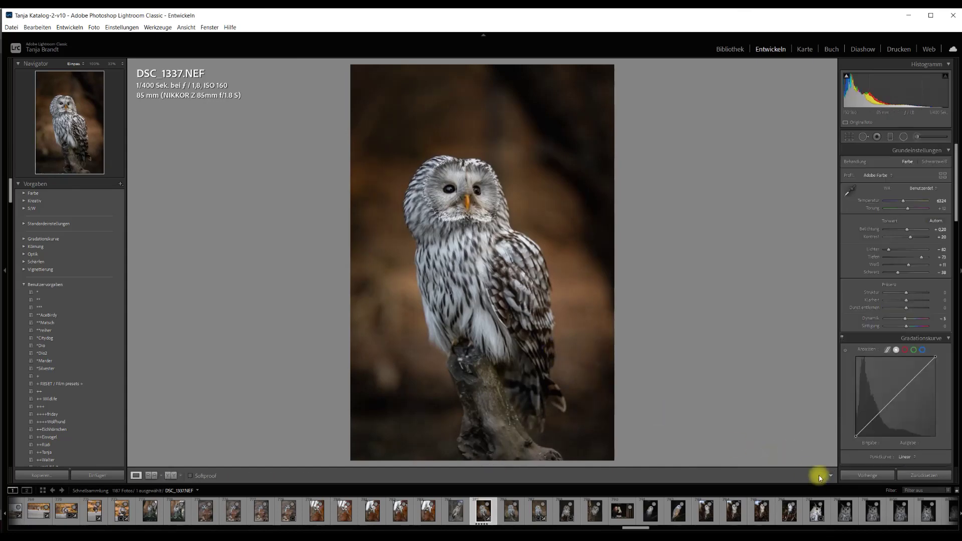
# Draw a second inverted radial-filter oval around the owl that brightens it by 0.32 exposure.
pyautogui.click(903, 136)
pyautogui.moveTo(451, 209); pyautogui.dragTo(566, 349)
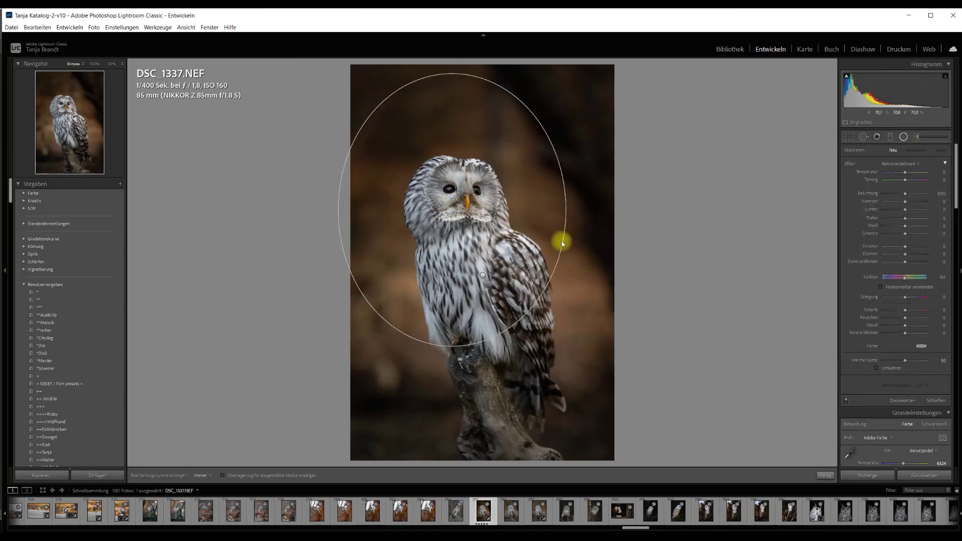
pyautogui.moveTo(560, 237); pyautogui.dragTo(558, 226)
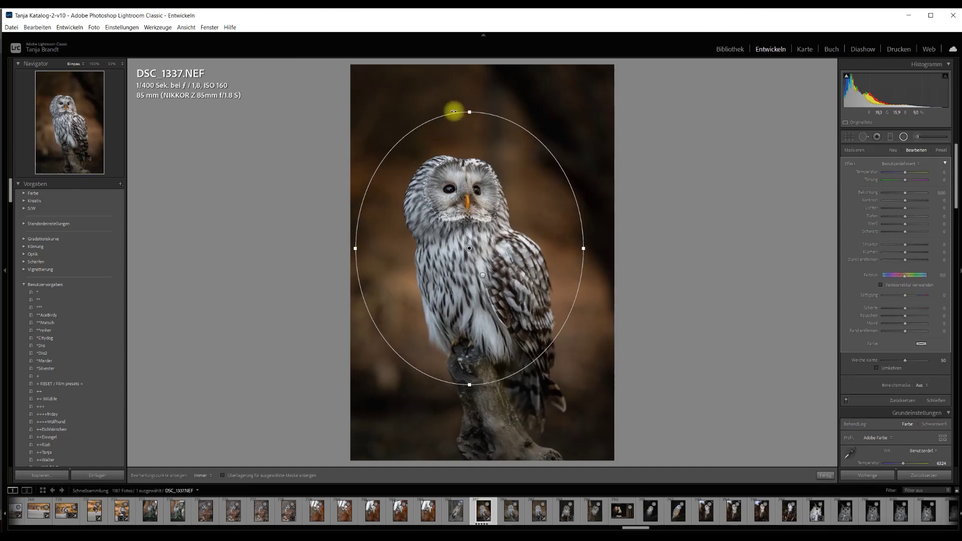
pyautogui.click(877, 368)
pyautogui.moveTo(904, 193); pyautogui.dragTo(907, 194)
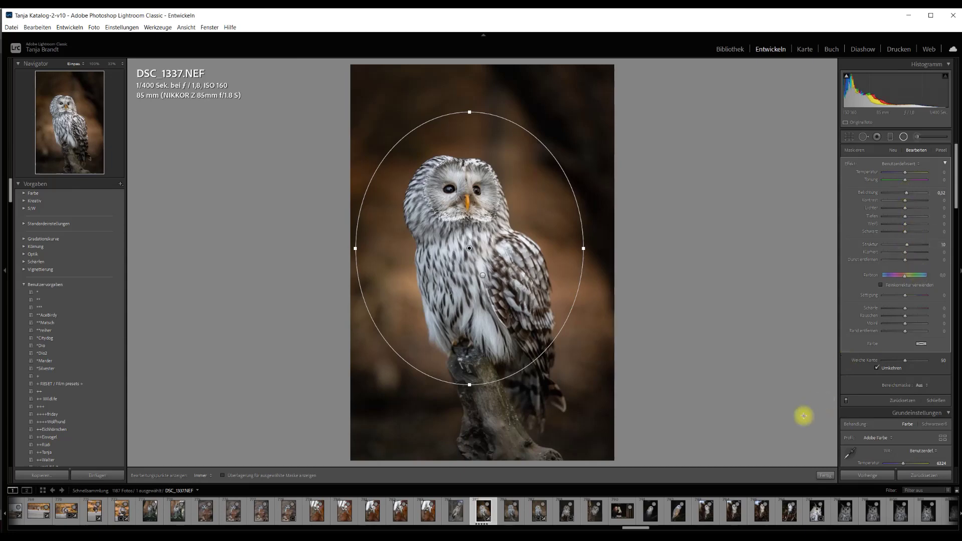
pyautogui.click(824, 475)
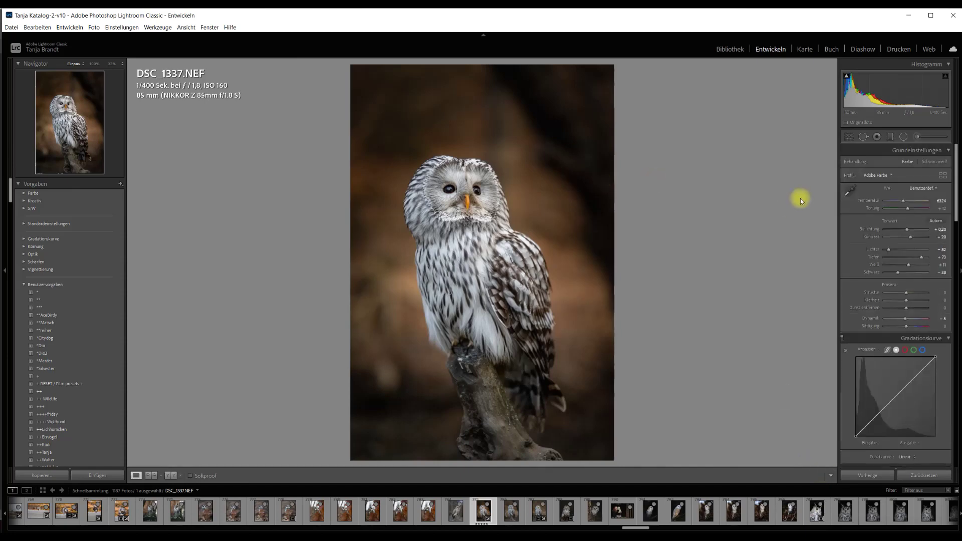